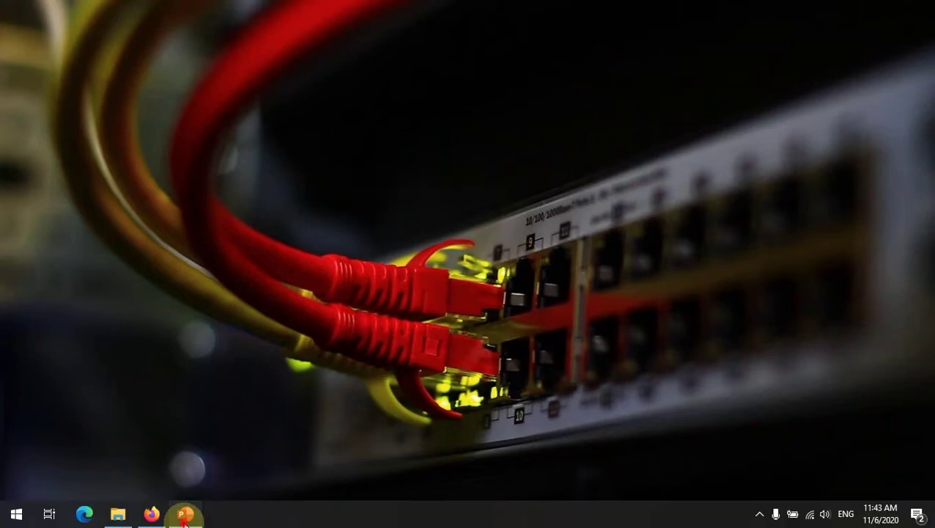
Restore the PowerPoint presentation showing the CORE TENANT diagram from the taskbar.
left_click(185, 515)
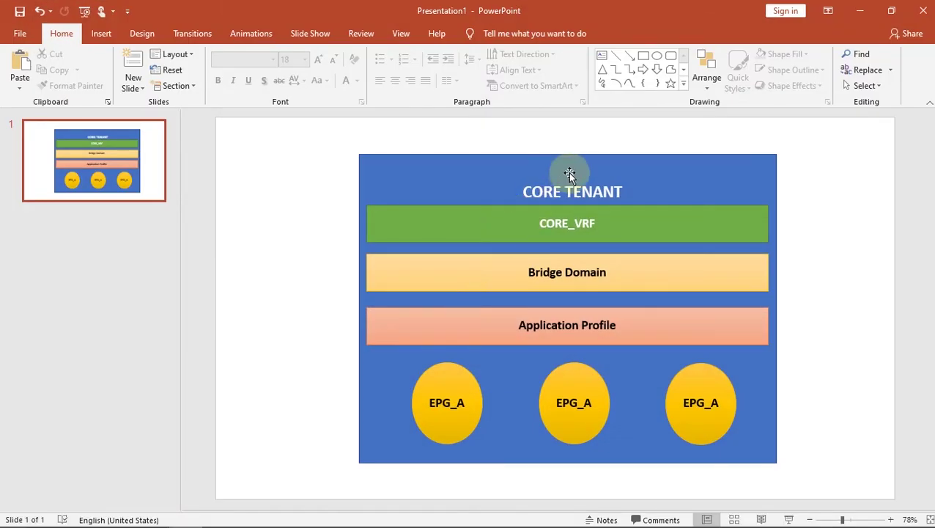
Walk through the CORE_VRF, Bridge Domain, Application Profile and three EPG_A shapes, then minimize PowerPoint.
left_click(526, 230)
left_click(521, 270)
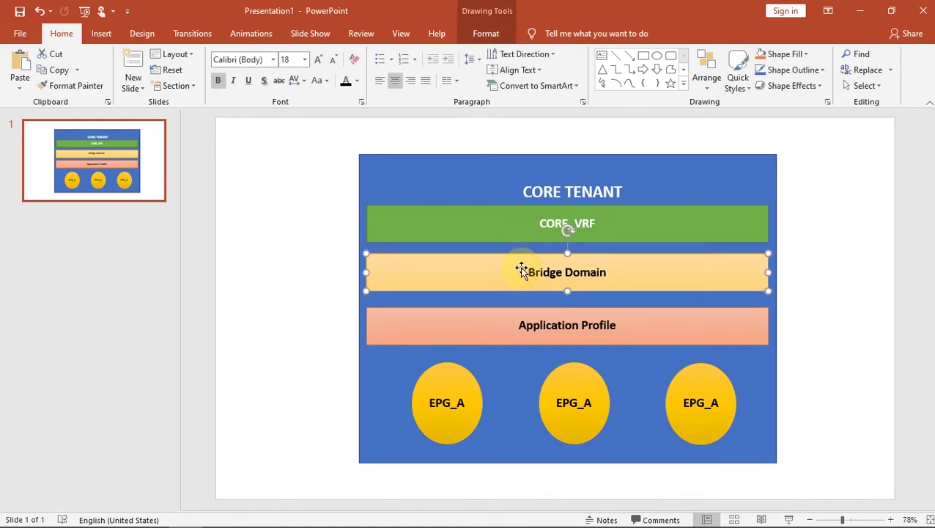
left_click(481, 329)
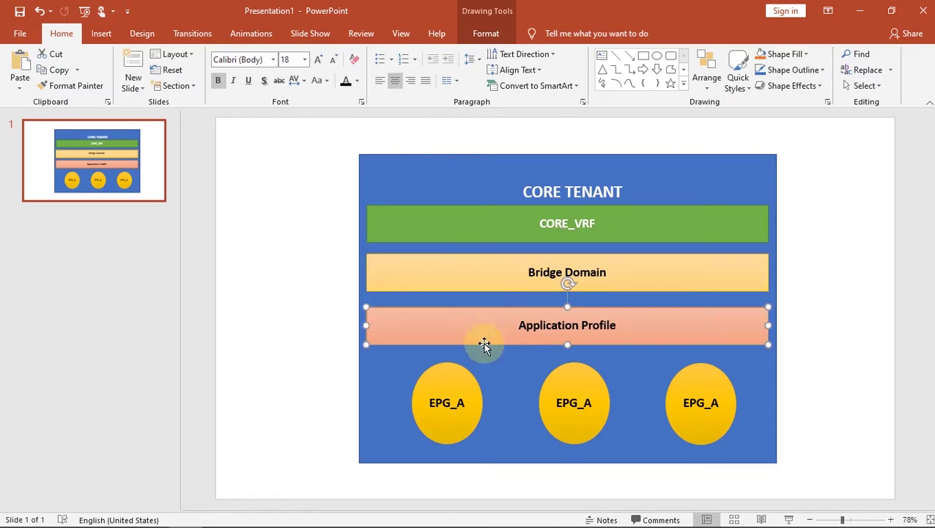
left_click(469, 376)
left_click(572, 384)
left_click(714, 393)
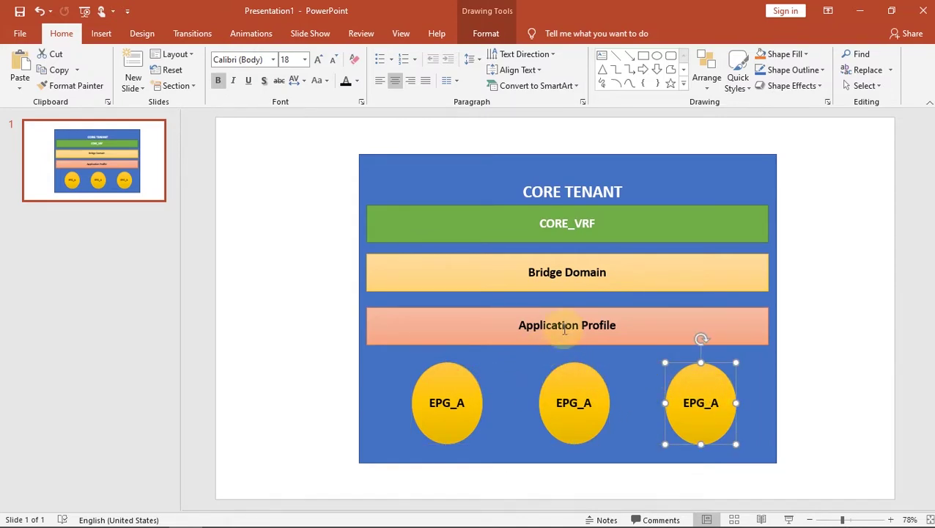
left_click(860, 10)
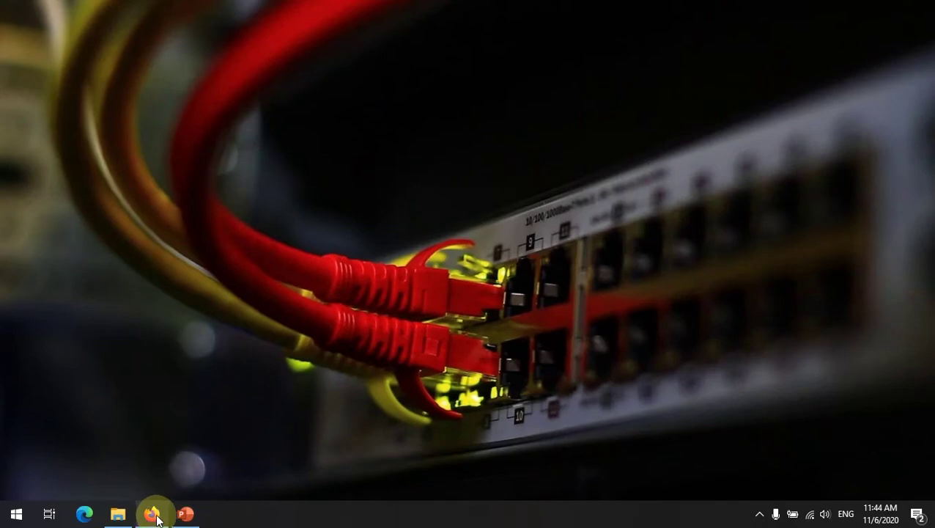
In Firefox, select the CORE tenant's Application Profiles folder and show its Create Application Profile option.
left_click(151, 512)
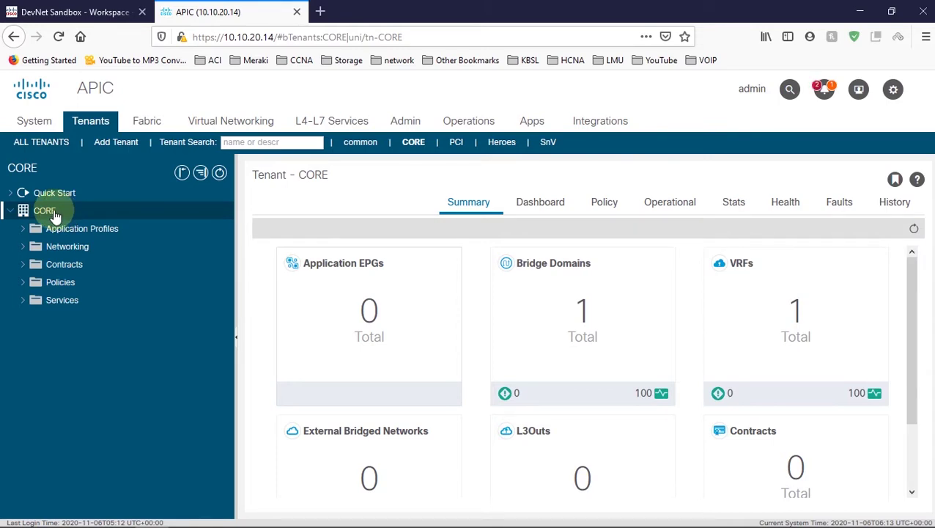
left_click(22, 233)
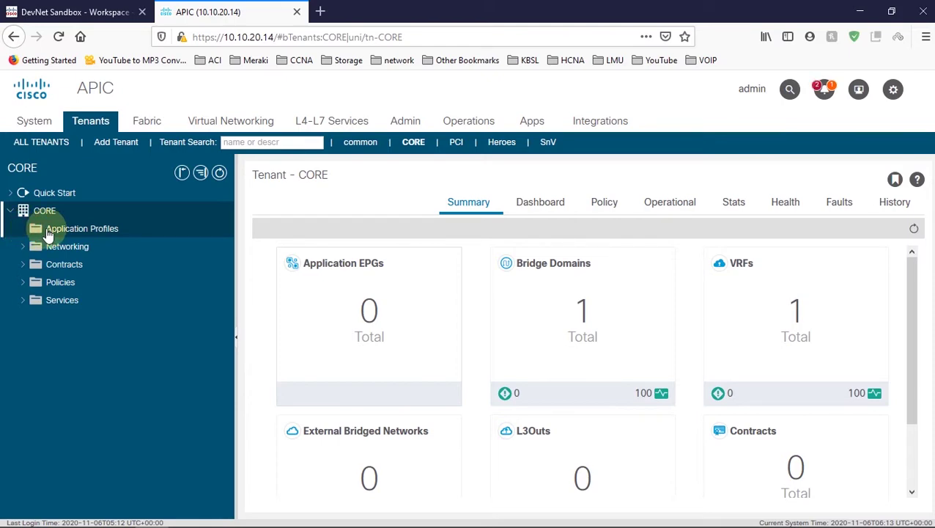
left_click(48, 231)
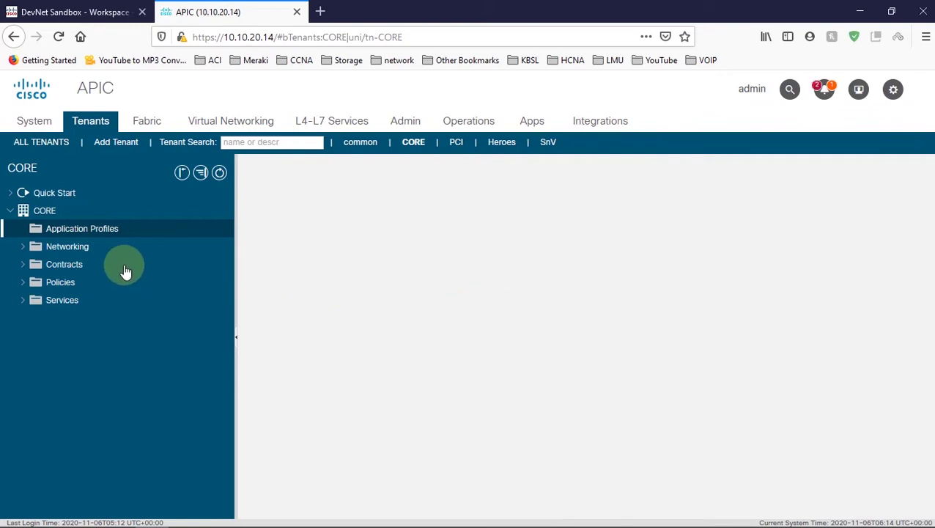
left_click(53, 231)
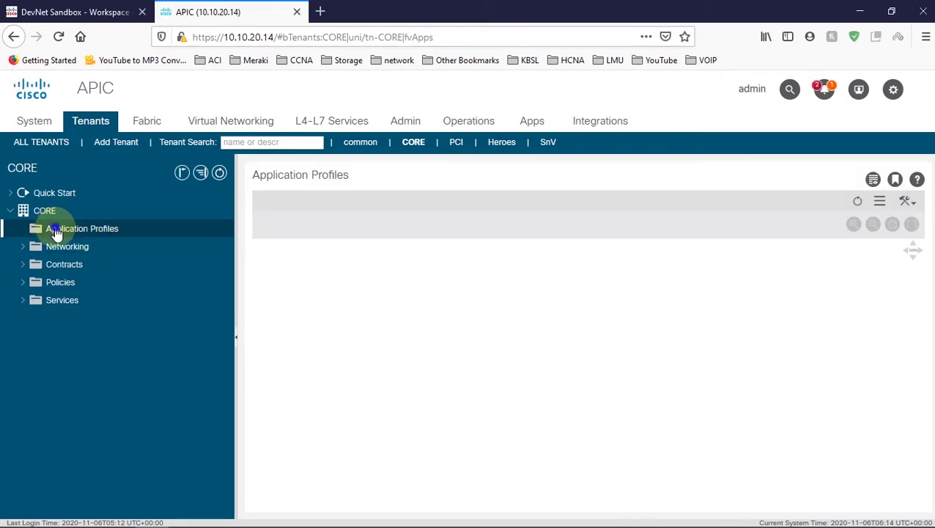
right_click(55, 231)
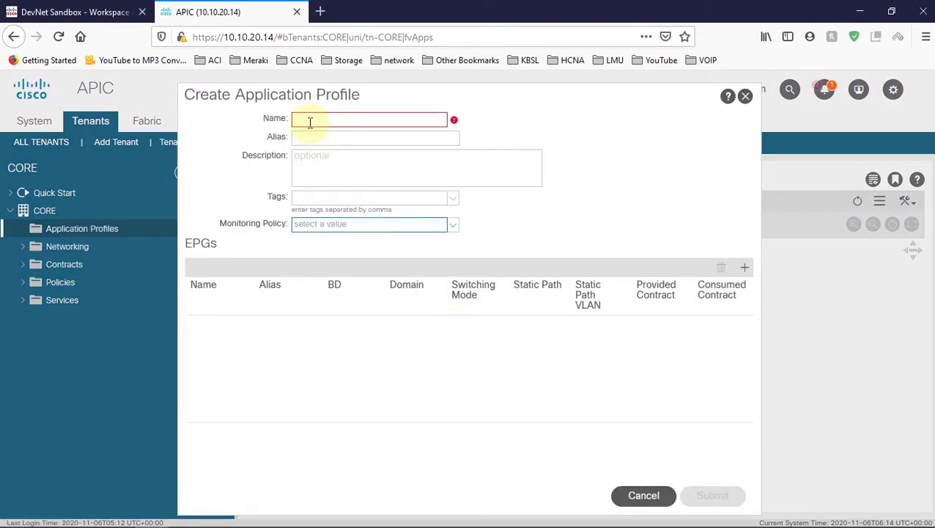
Create application profile CORE_APLLICATION_AP with description 'This is my AP' and submit it.
left_click(310, 122)
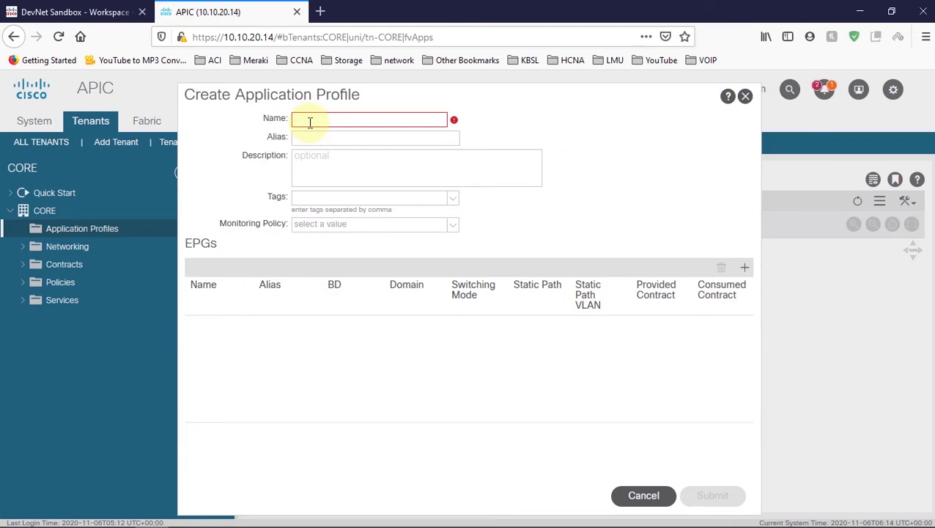
type("CORE_APLLICATION_AP")
left_click(331, 154)
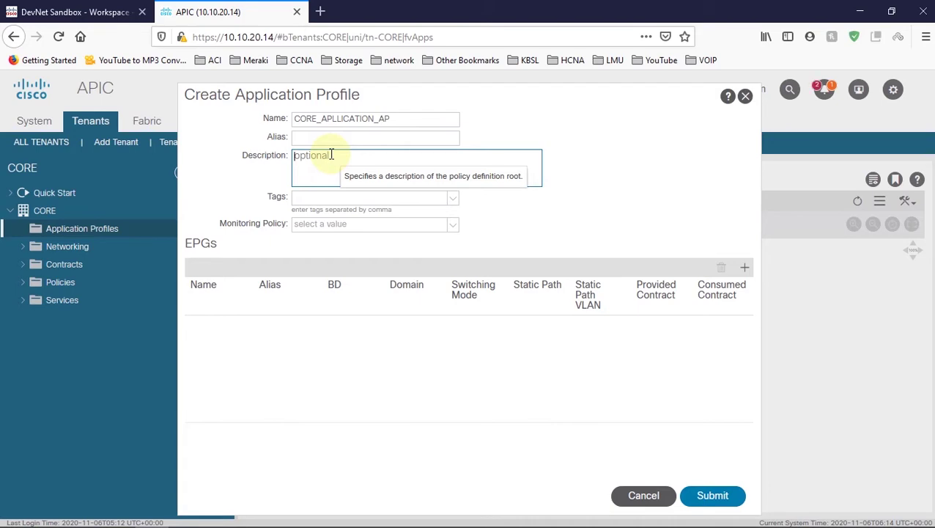
type("This is my AP")
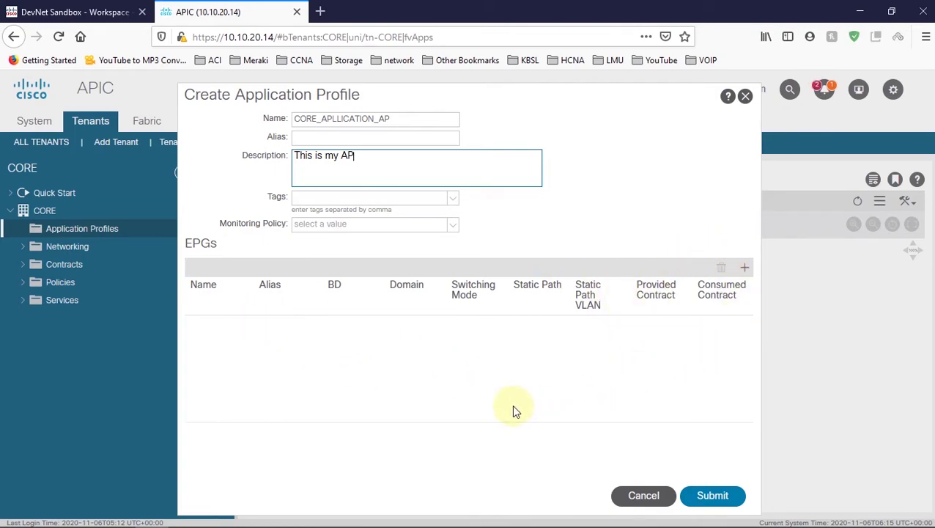
left_click(713, 497)
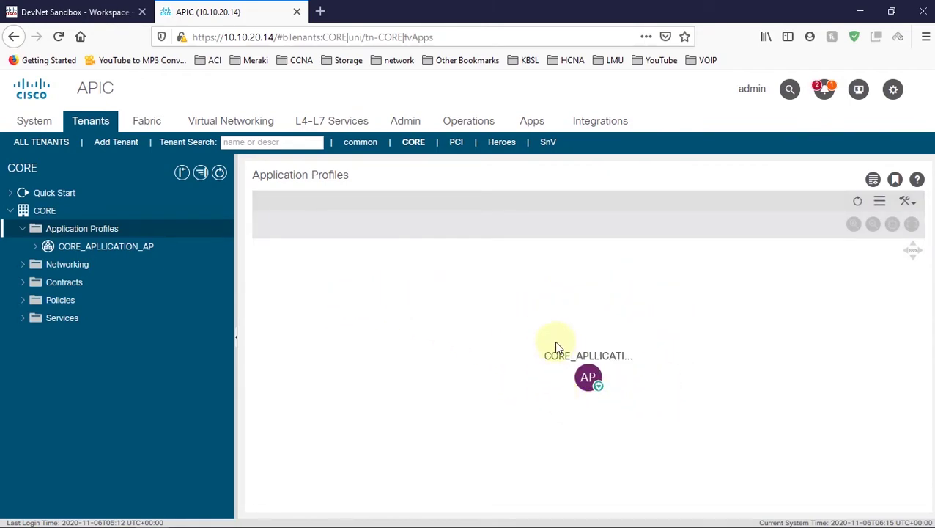
Expand CORE_APLLICATION_AP and start a new EPG from its Application EPGs folder.
left_click(38, 247)
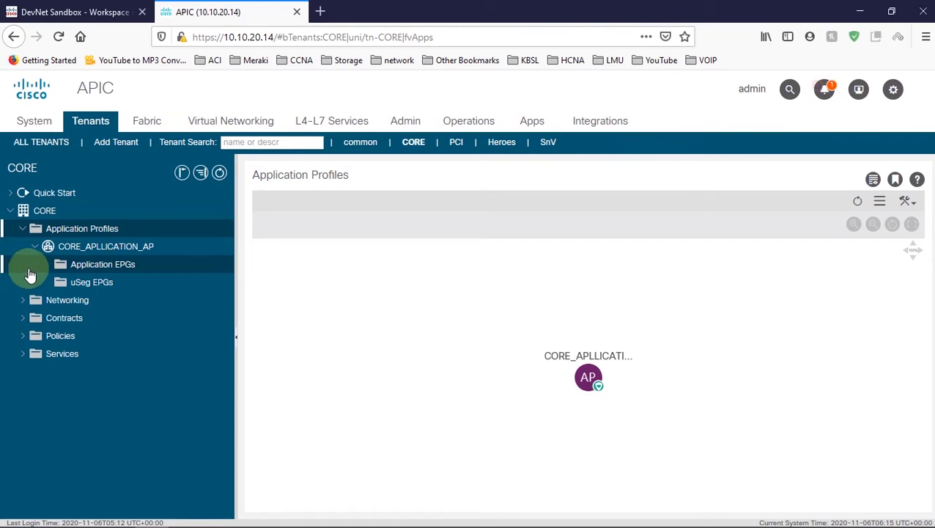
left_click(84, 269)
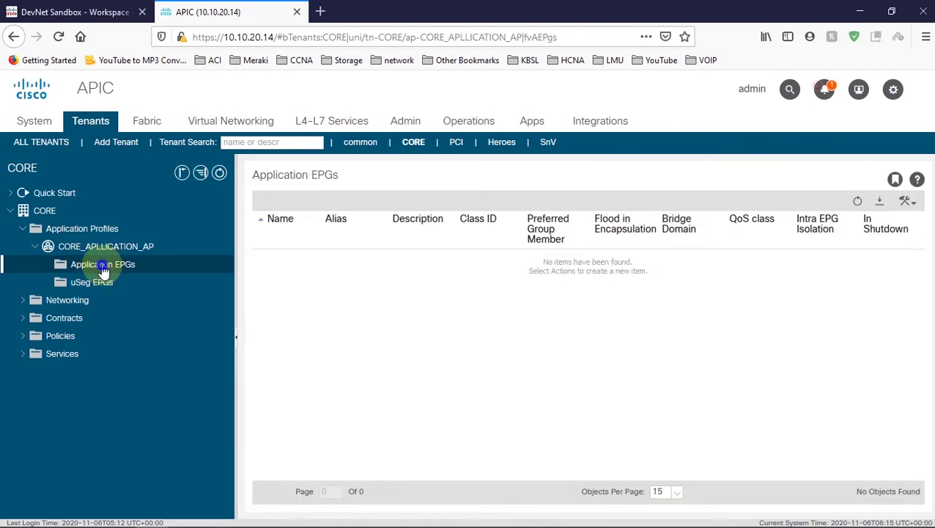
right_click(103, 272)
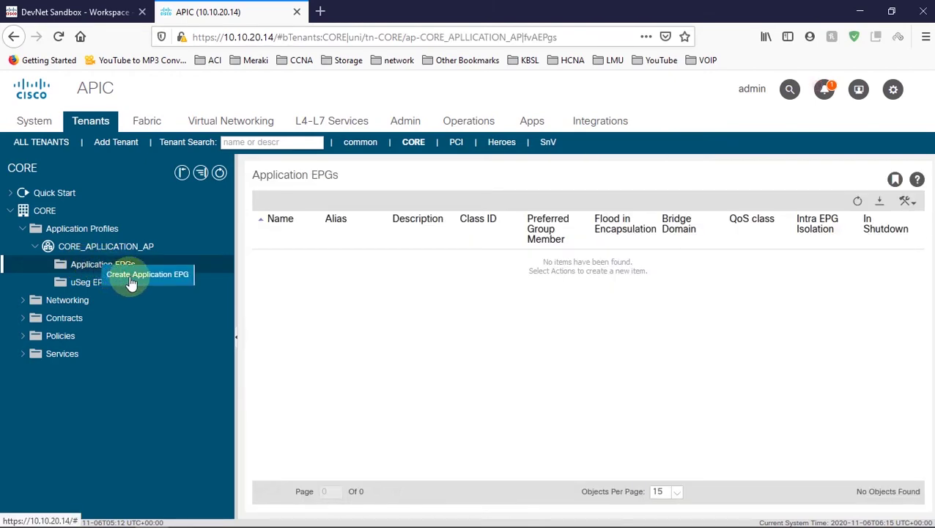
left_click(130, 283)
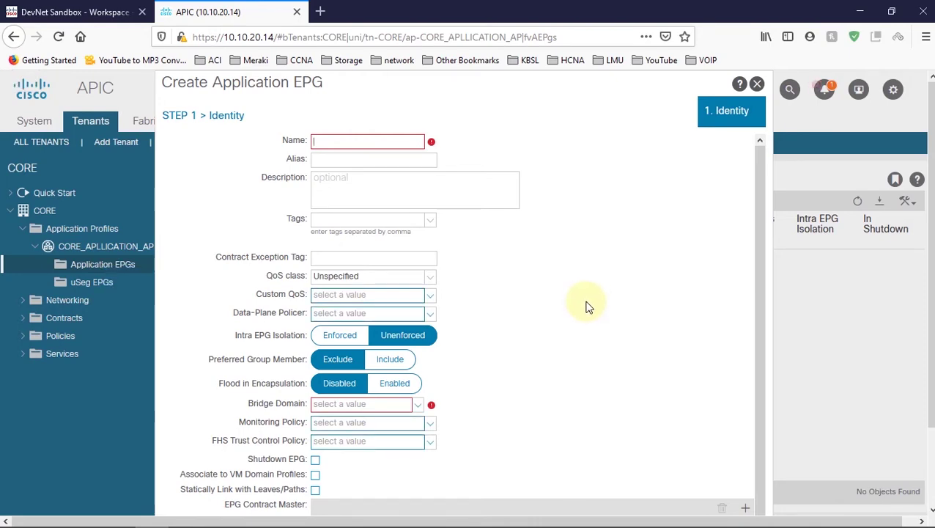
Enter CORE1-EPG as the EPG name and 'This is First EPG' as its description.
left_click(329, 141)
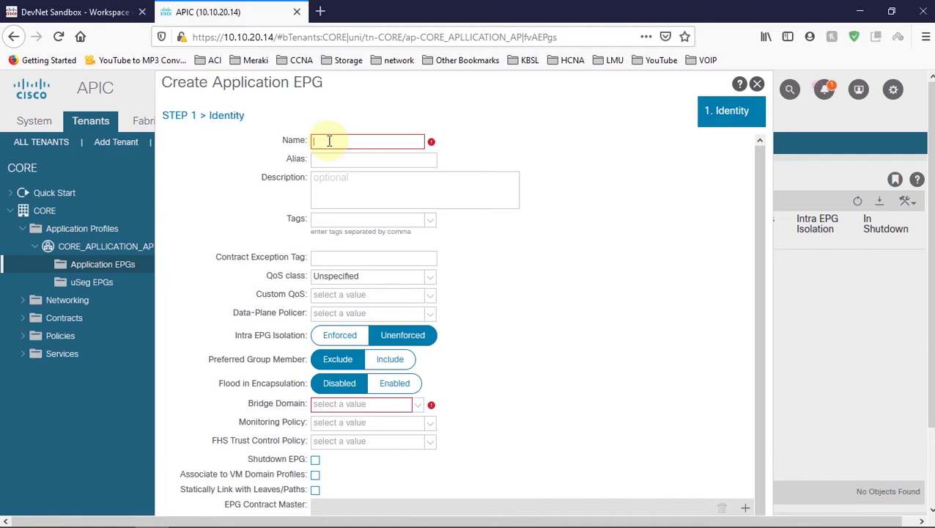
type("CORE1")
key("BackSpace")
type("EPG")
left_click(335, 143)
type("1")
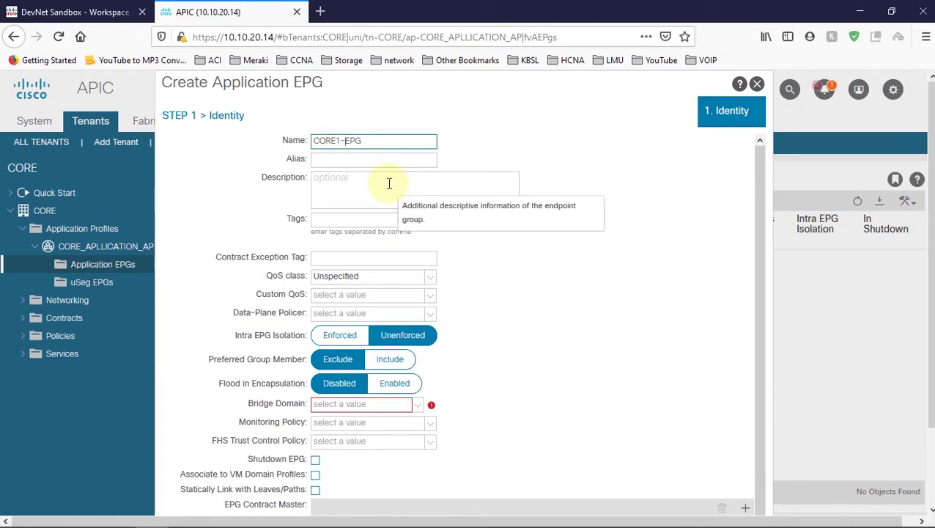
left_click(389, 183)
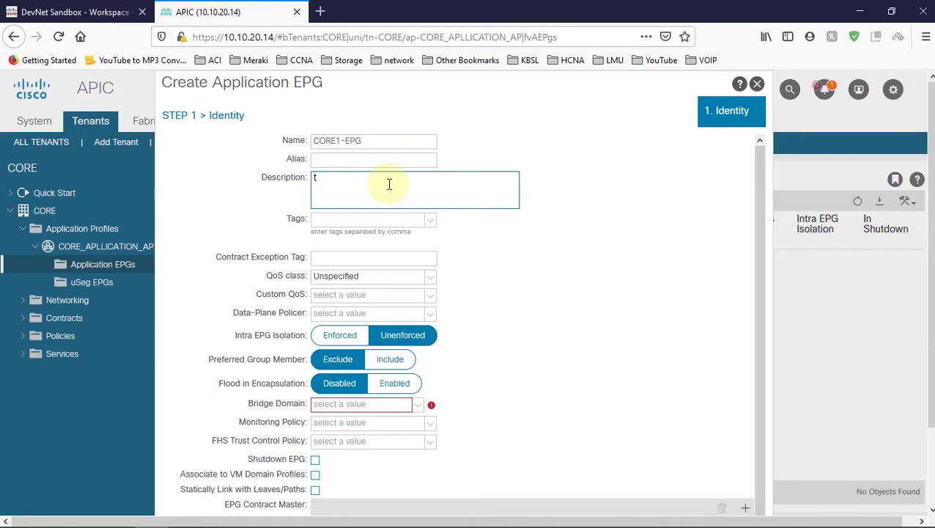
type("This is First EPG")
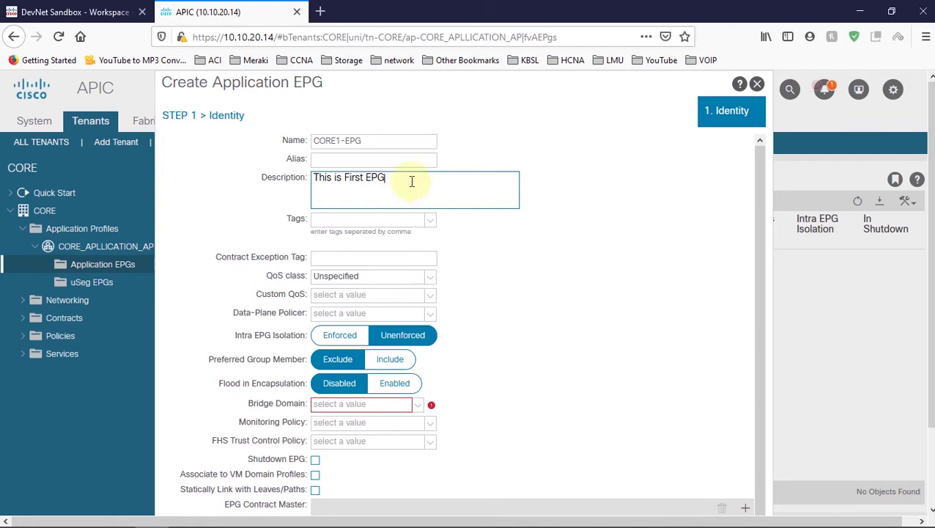
scroll(469, 227, "down", 1)
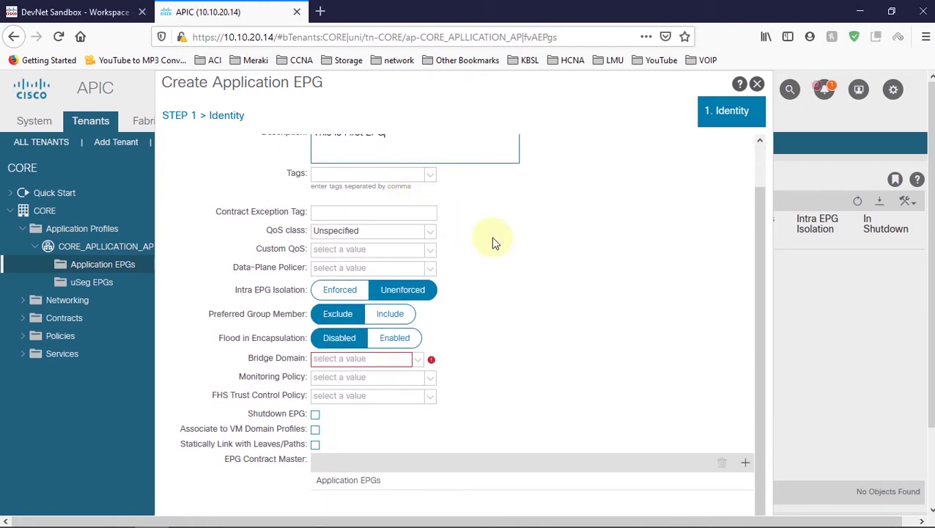
scroll(495, 229, "down", 2)
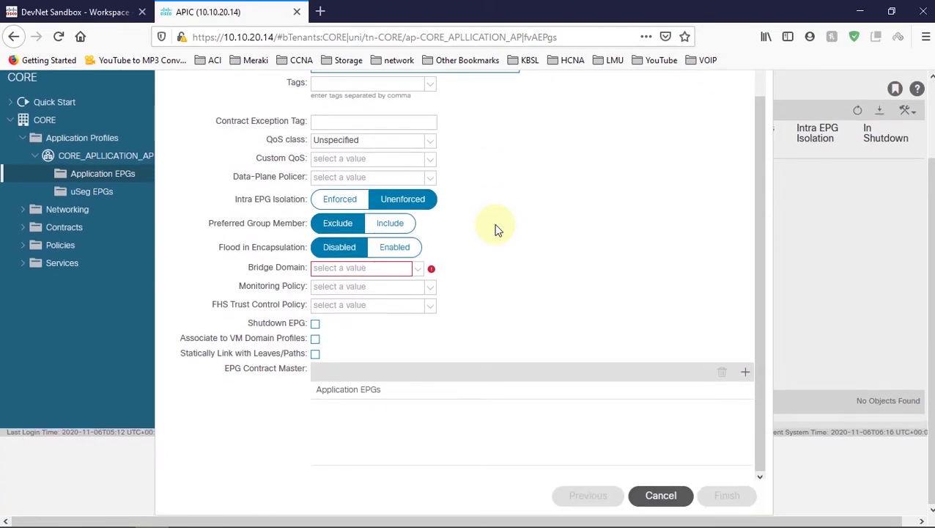
scroll(494, 230, "up", 2)
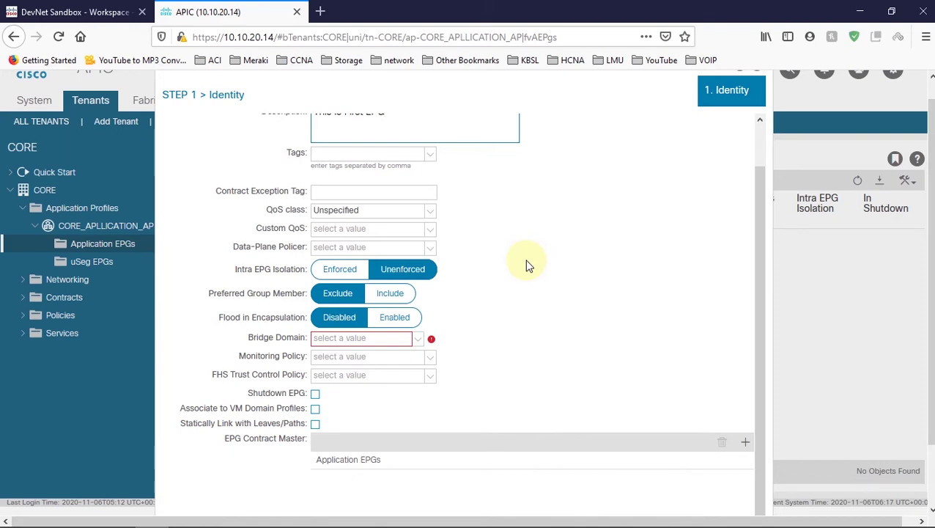
scroll(526, 265, "down", 2)
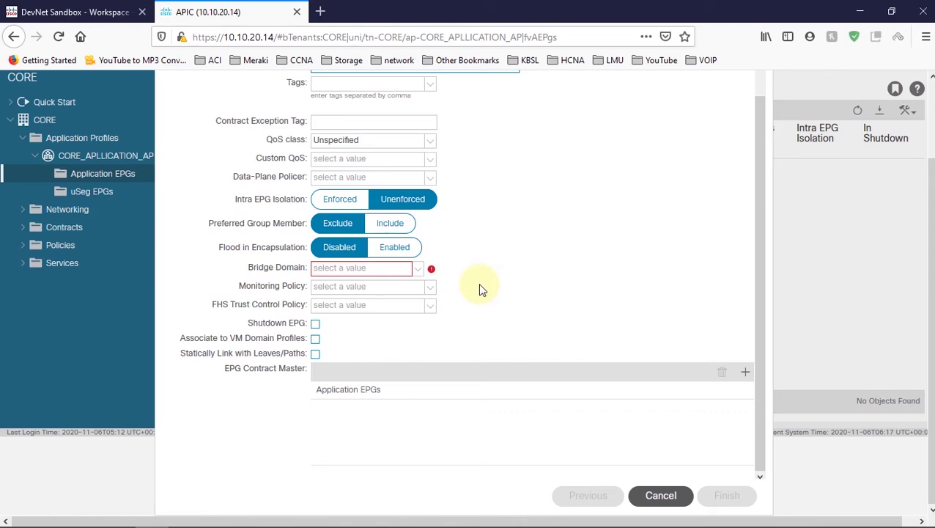
mouse_move(265, 273)
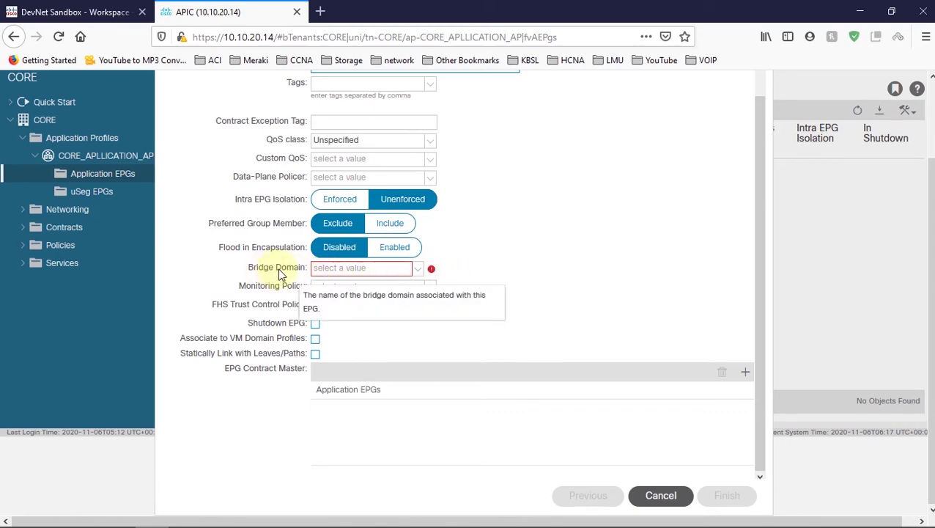
Select CORE_BD as the bridge domain and finish creating CORE1-EPG.
left_click(418, 270)
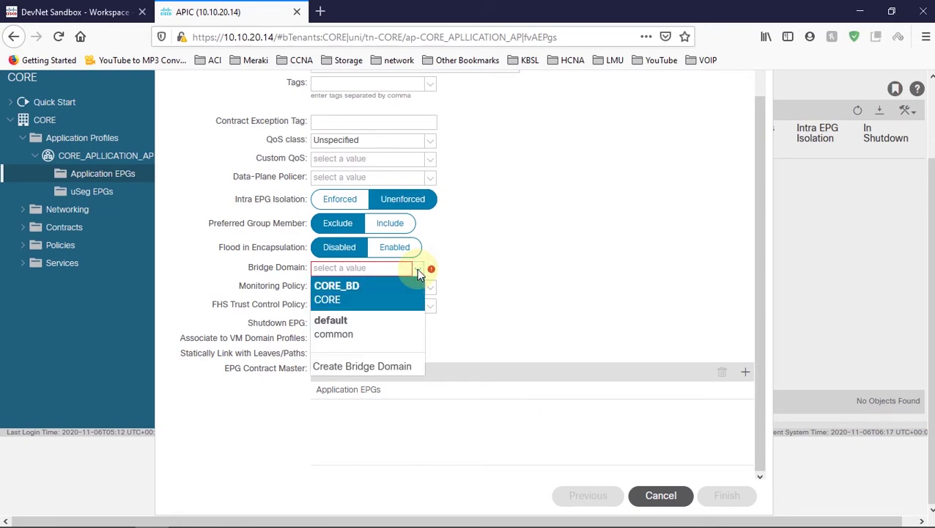
left_click(376, 295)
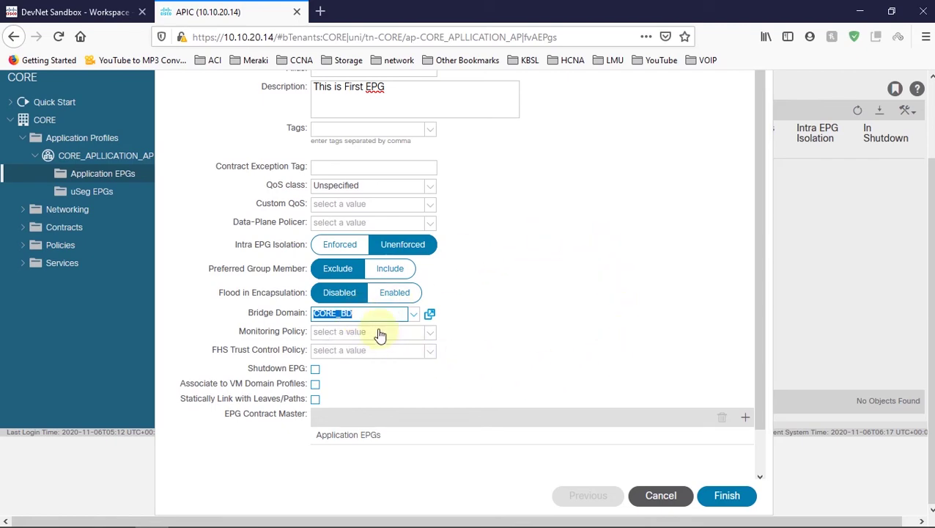
scroll(633, 261, "up", 3)
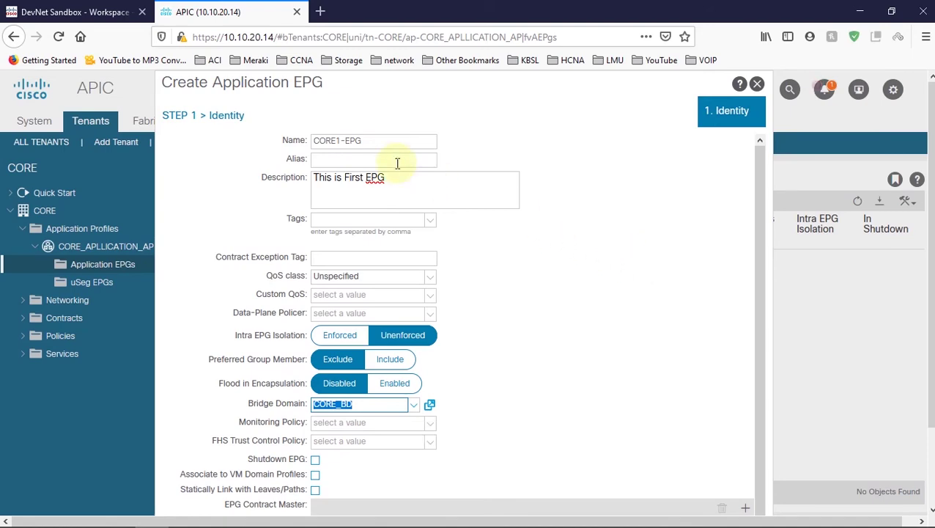
scroll(484, 348, "down", 2)
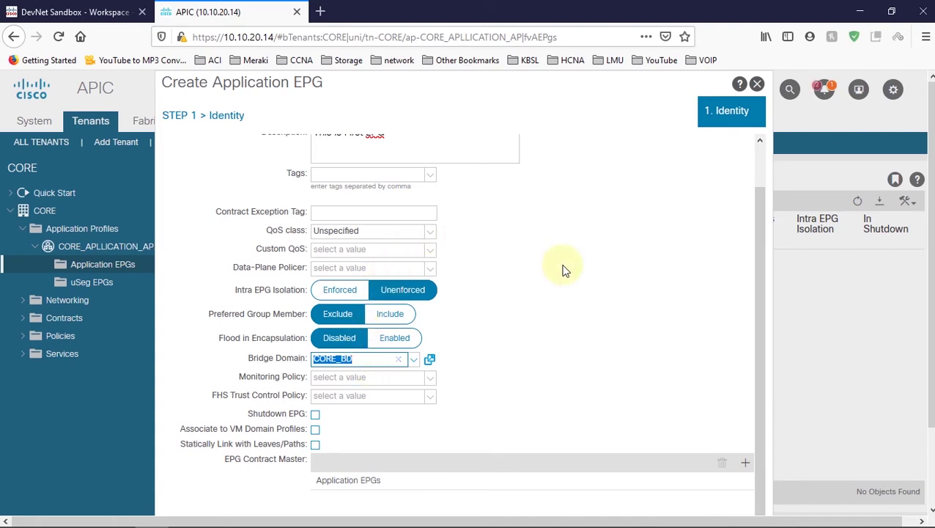
scroll(561, 267, "up", 2)
scroll(506, 351, "down", 2)
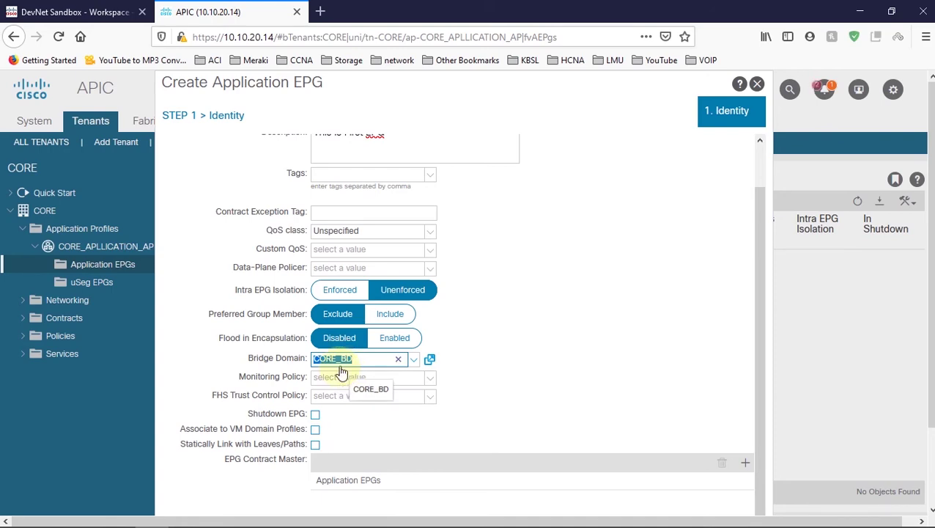
scroll(549, 309, "down", 4)
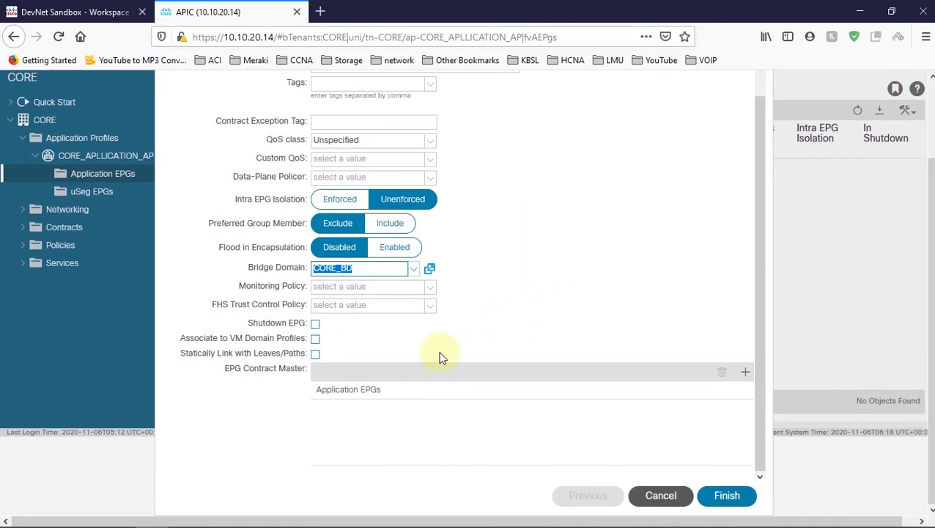
left_click(729, 501)
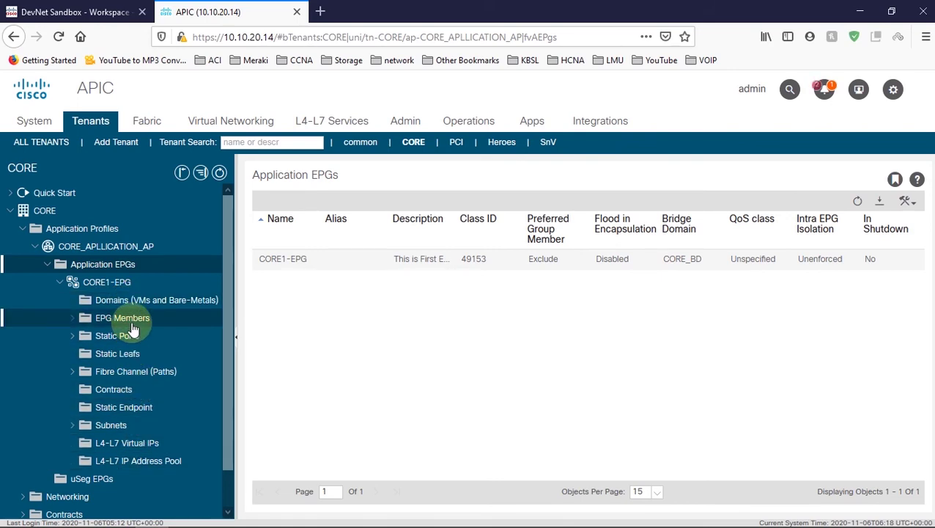
Collapse CORE1-EPG and CORE_APLLICATION_AP in the tree, minimize the browser, and refresh the desktop.
left_click(60, 282)
left_click(35, 247)
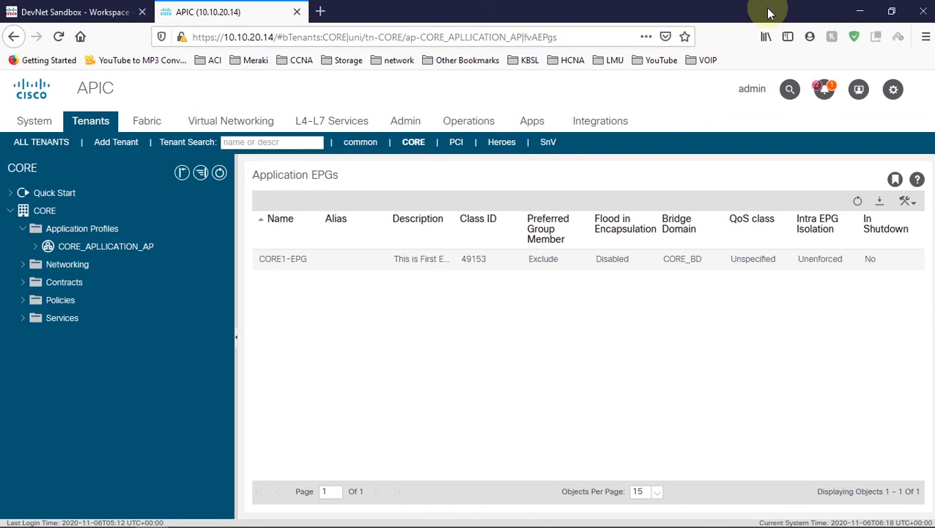
left_click(852, 11)
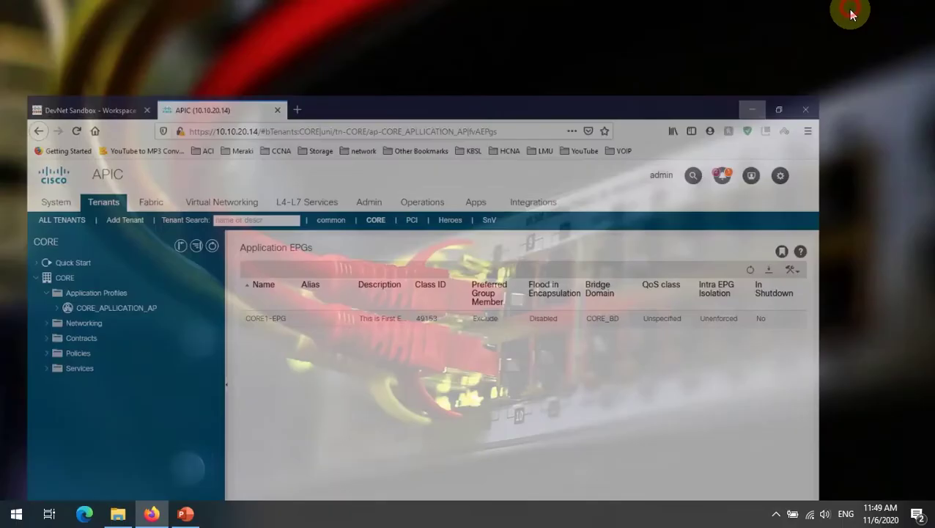
right_click(400, 163)
left_click(450, 204)
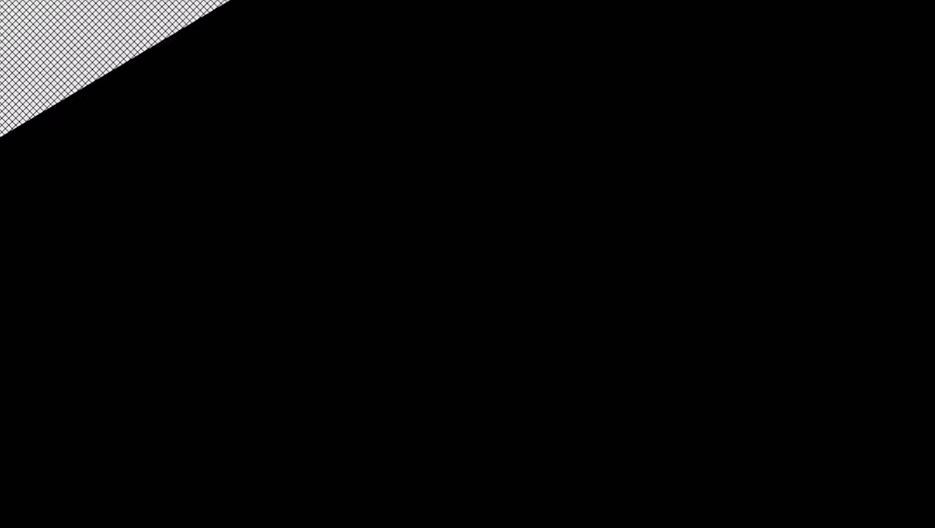